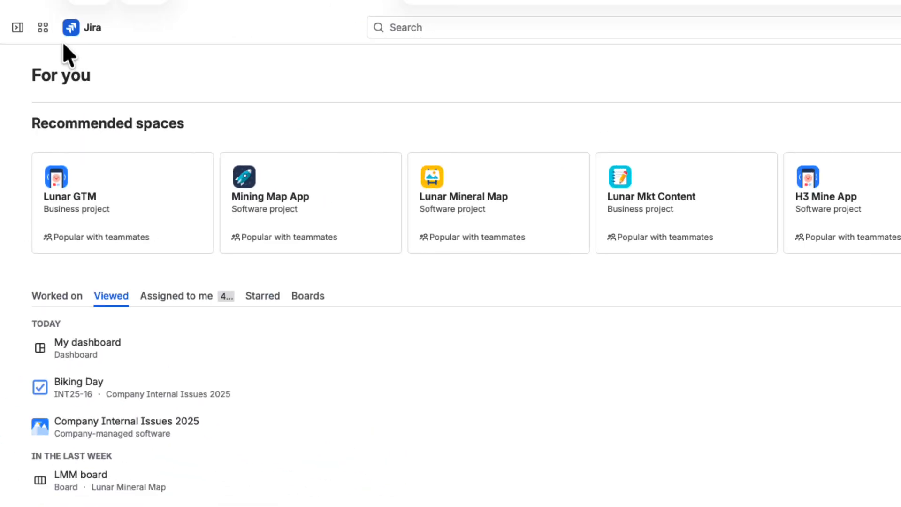
# Open Tempo from Jira's apps and bring up the Team planning view in the Capacity Planner module.
pyautogui.click(17, 28)
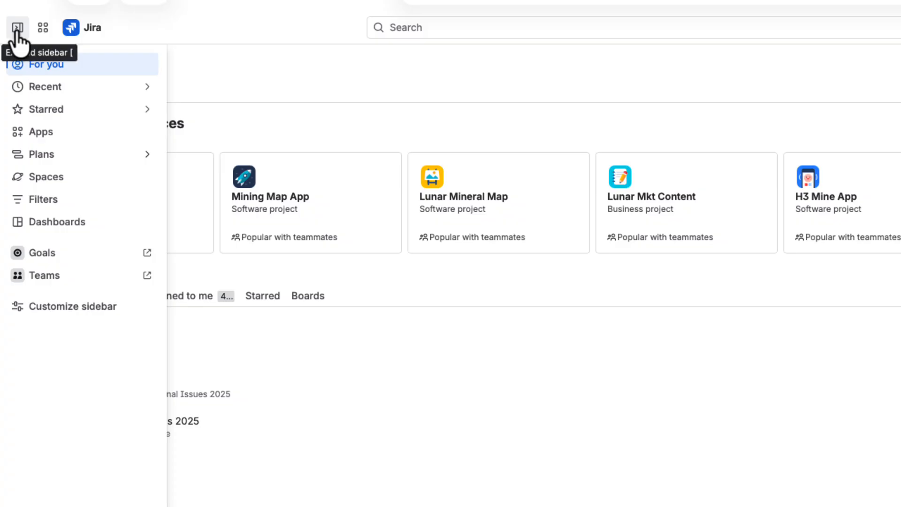
pyautogui.click(19, 132)
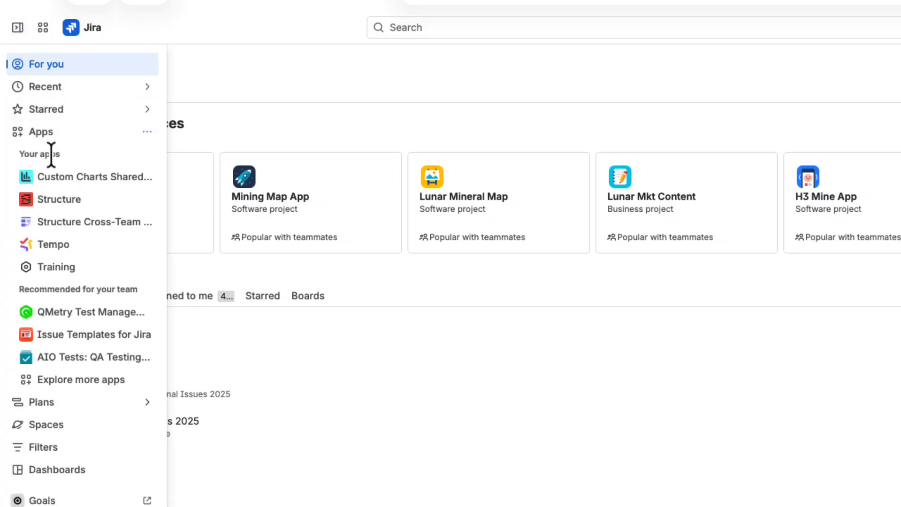
pyautogui.click(77, 244)
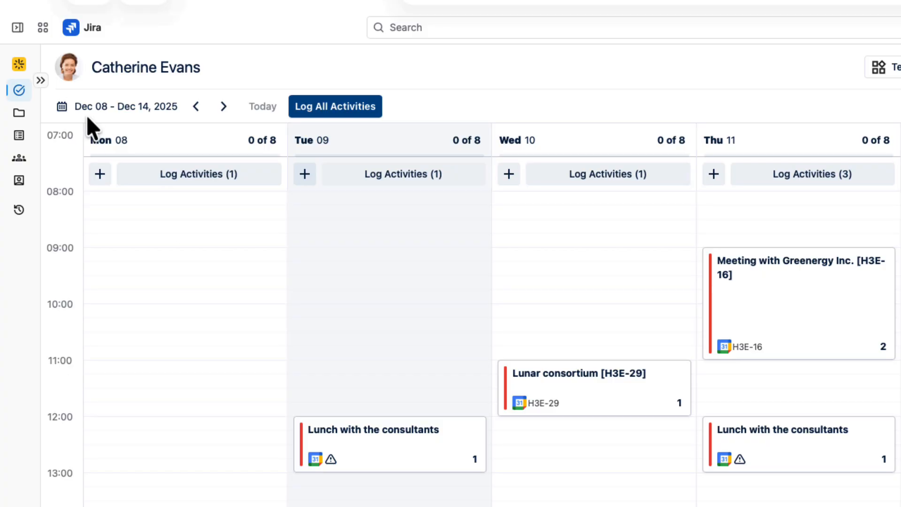
pyautogui.click(19, 65)
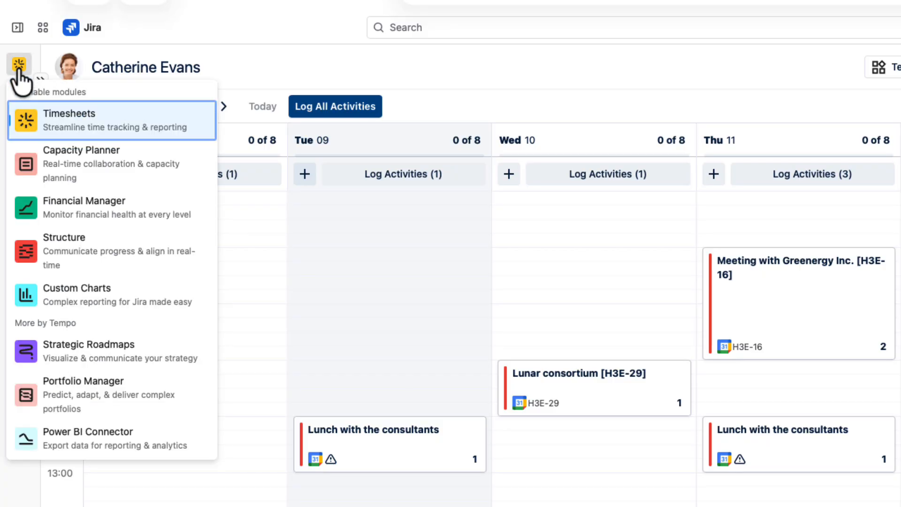
pyautogui.click(116, 171)
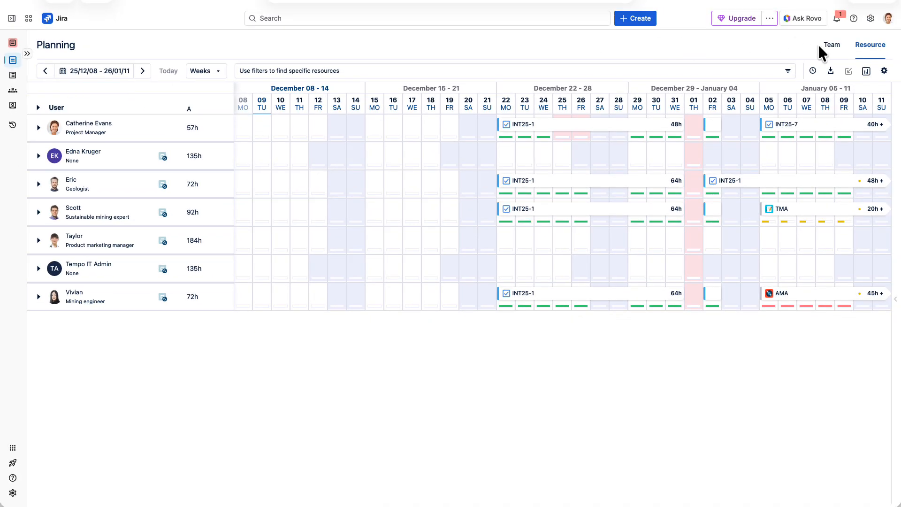
pyautogui.click(831, 50)
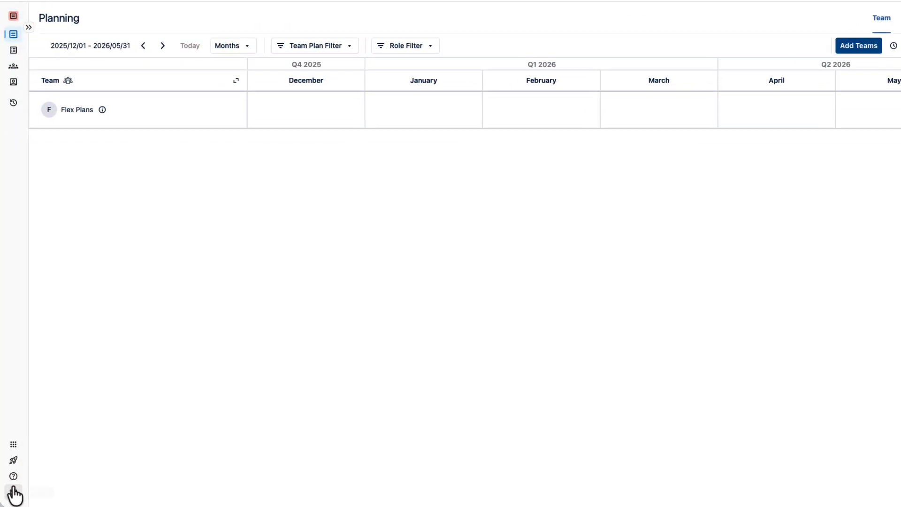
# Open the Permission Overview in the Tempo settings and go to the page for managing Jira's global permissions.
pyautogui.click(21, 484)
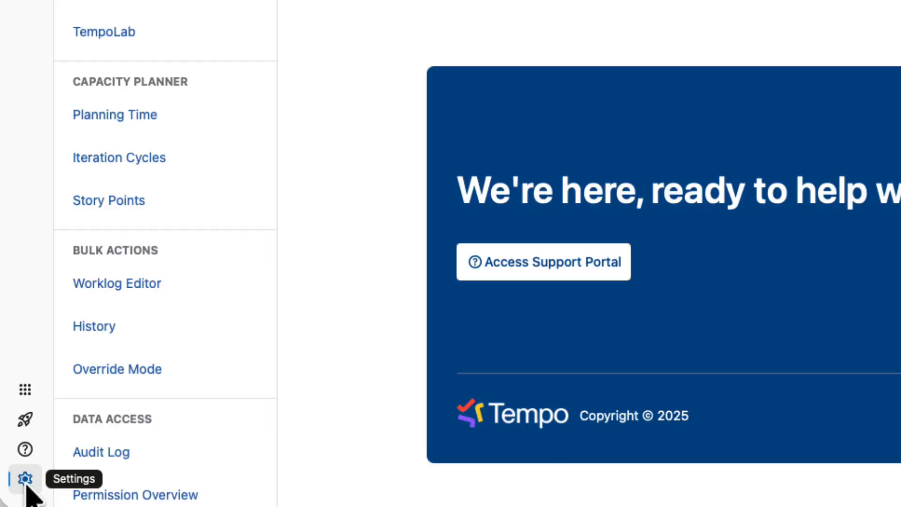
pyautogui.scroll(-3, 192, 415)
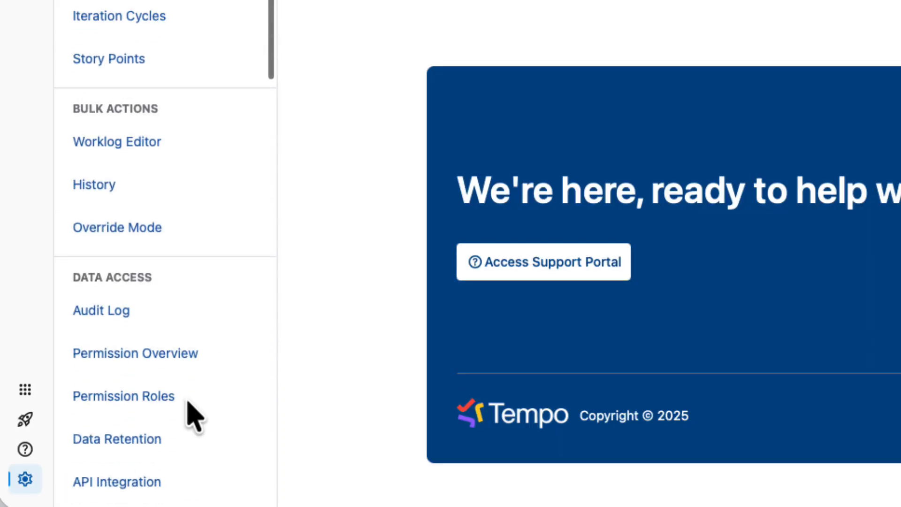
pyautogui.click(214, 351)
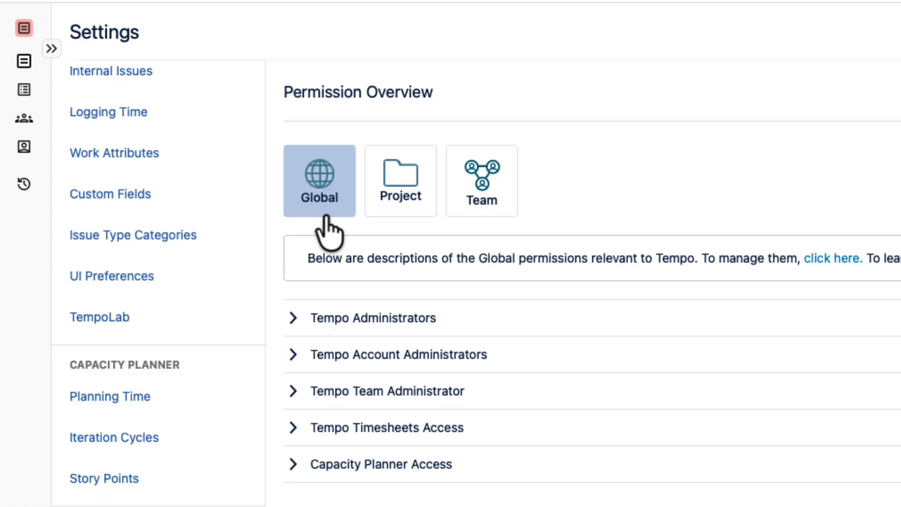
pyautogui.click(824, 259)
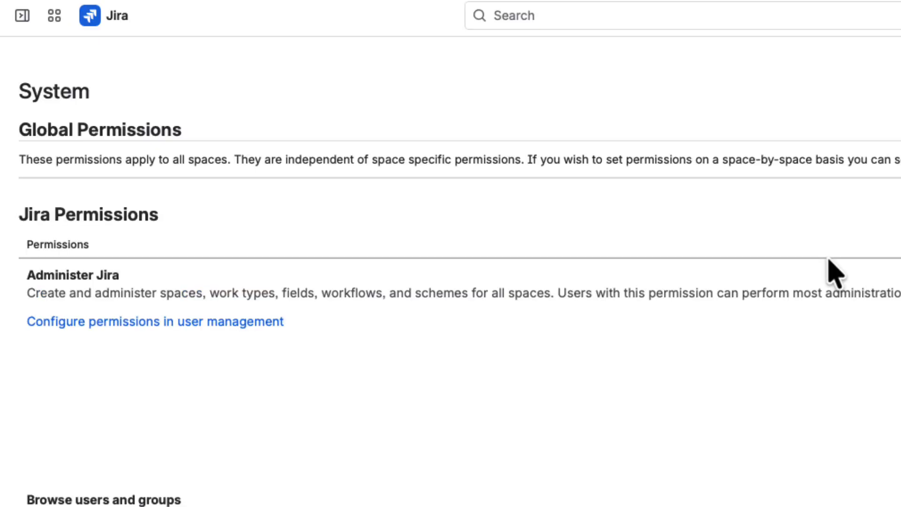
pyautogui.scroll(-10, 831, 271)
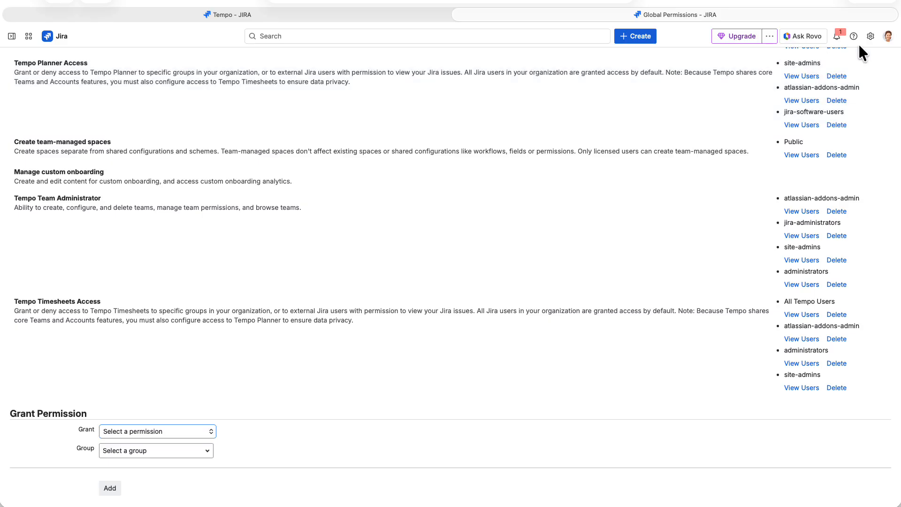
pyautogui.click(871, 37)
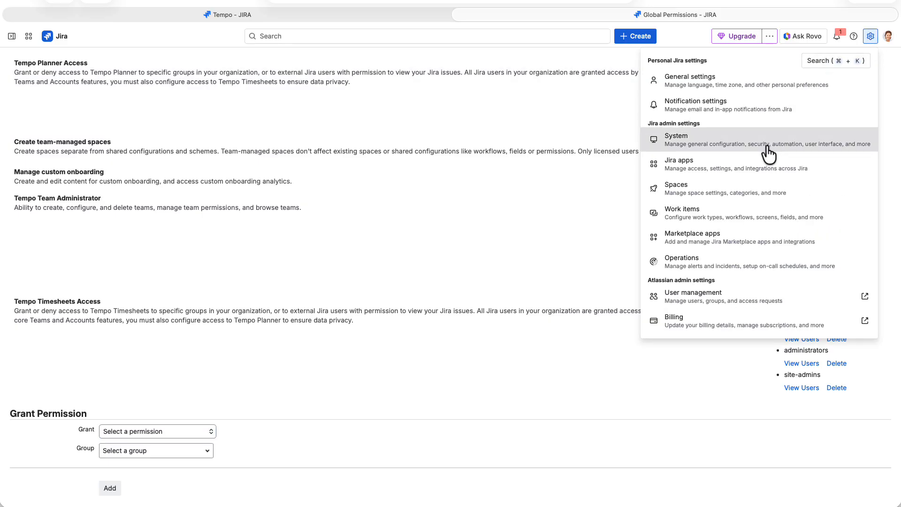
pyautogui.click(680, 34)
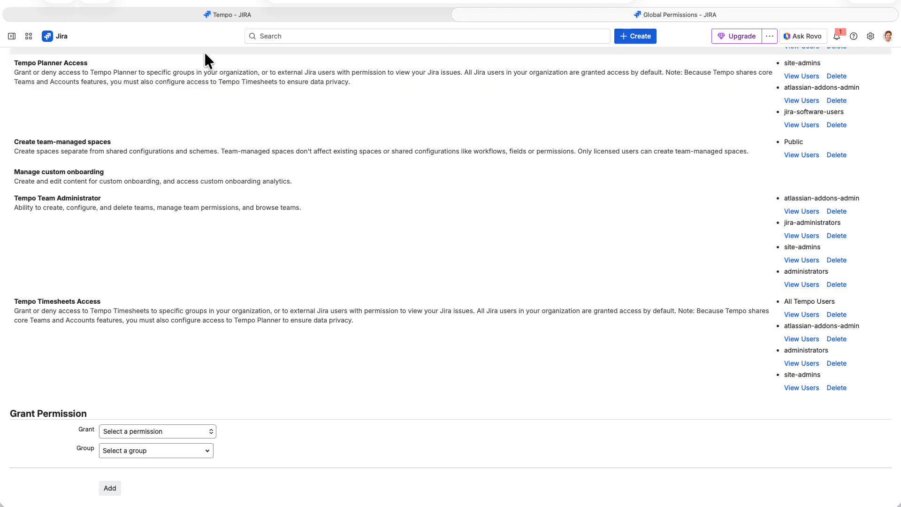
pyautogui.moveTo(11, 39)
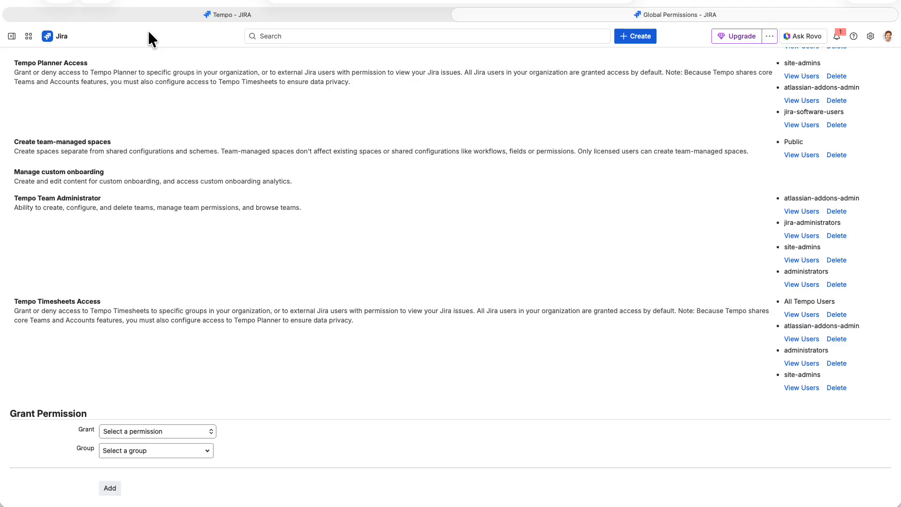
pyautogui.scroll(1, 161, 79)
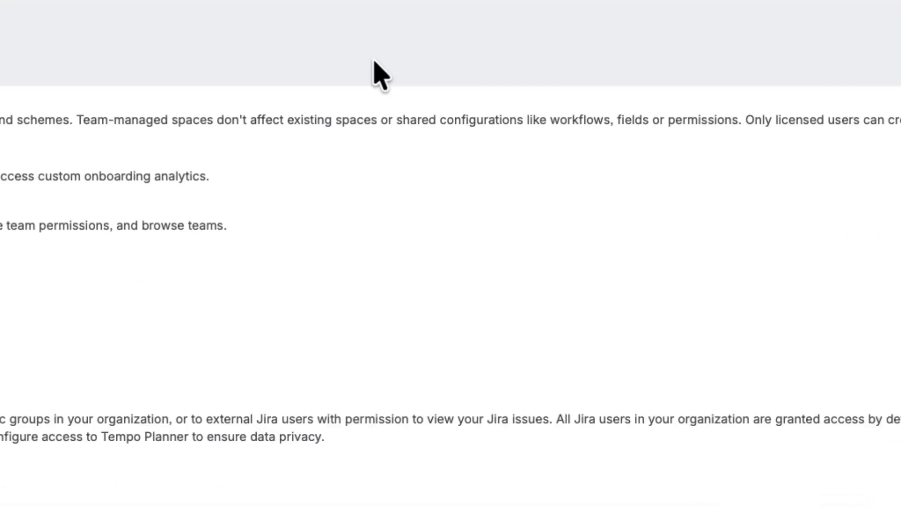
# Grant the Tempo Planner Access permission to the All Tempo Users group.
pyautogui.scroll(-1, 450, 253)
pyautogui.scroll(-2, 451, 253)
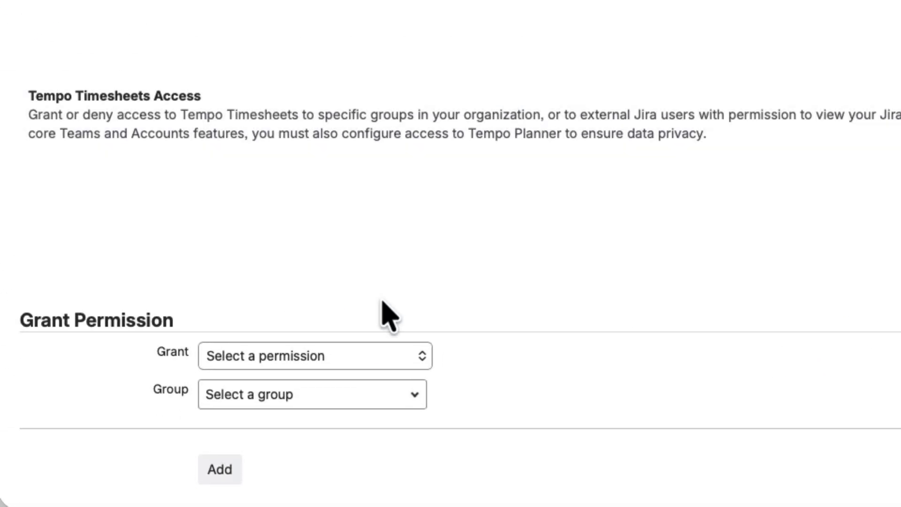
pyautogui.click(352, 362)
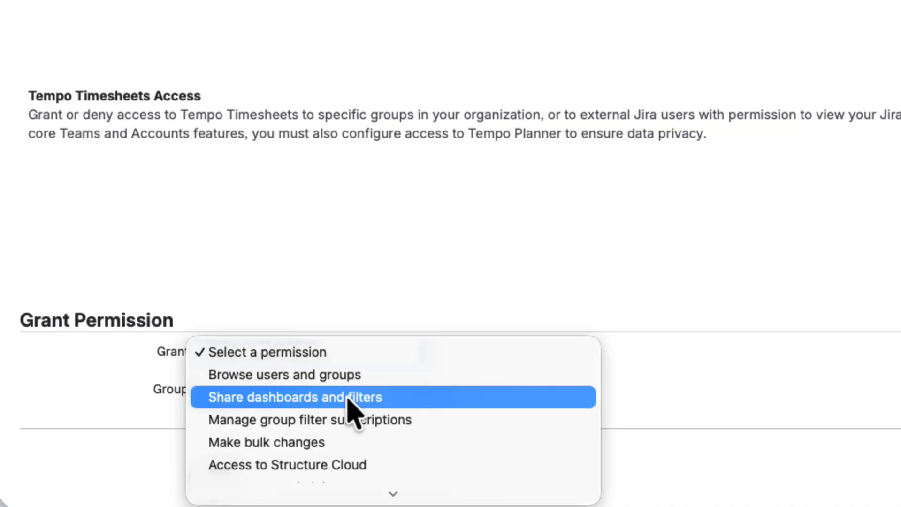
pyautogui.scroll(-8, 352, 409)
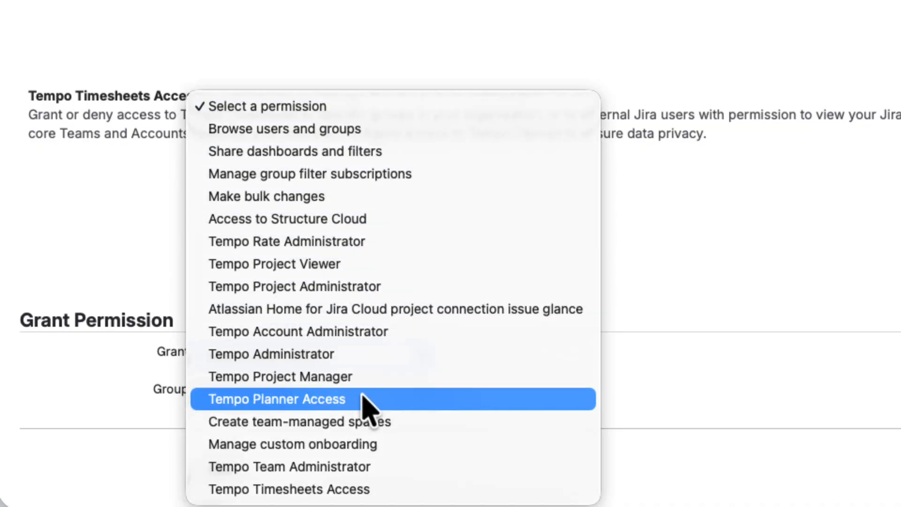
pyautogui.click(367, 399)
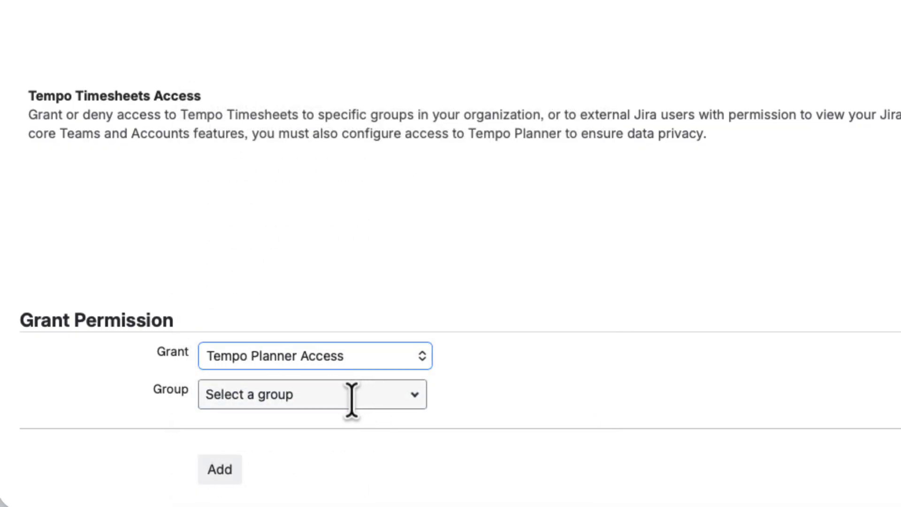
pyautogui.click(352, 397)
pyautogui.write('All Te')
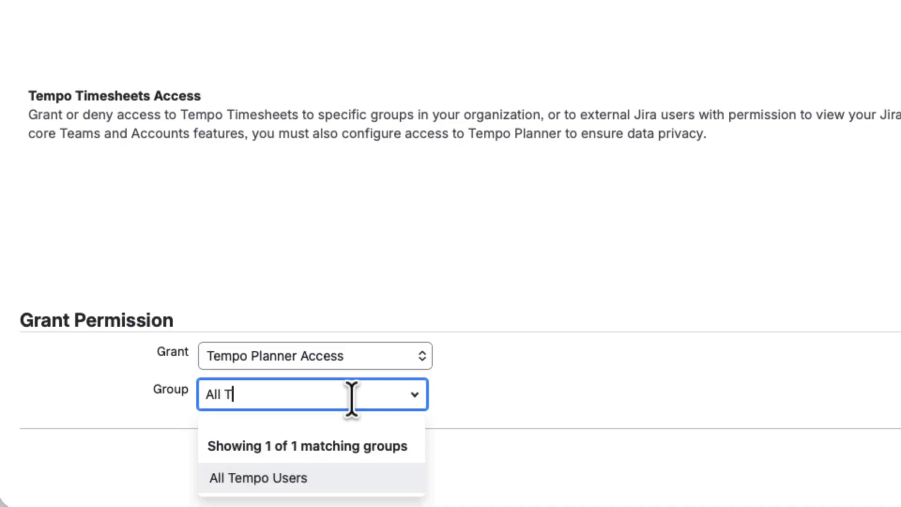
pyautogui.click(356, 478)
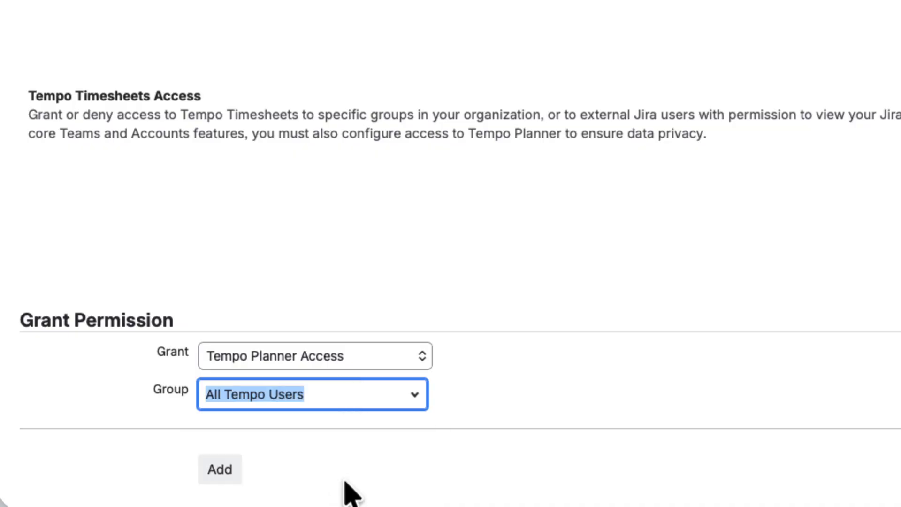
pyautogui.click(217, 474)
# Remove the jira-software-users group from the Tempo Planner Access permission.
pyautogui.scroll(10, 444, 107)
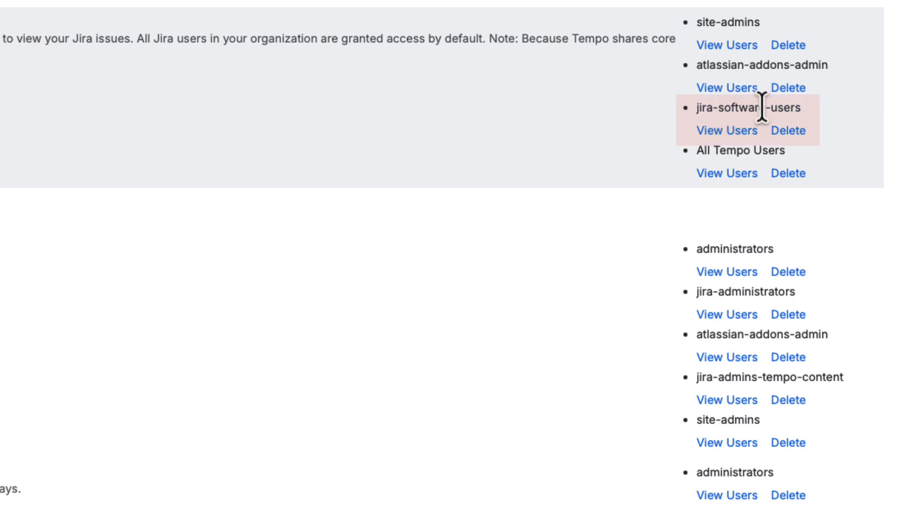
pyautogui.click(784, 133)
pyautogui.click(124, 254)
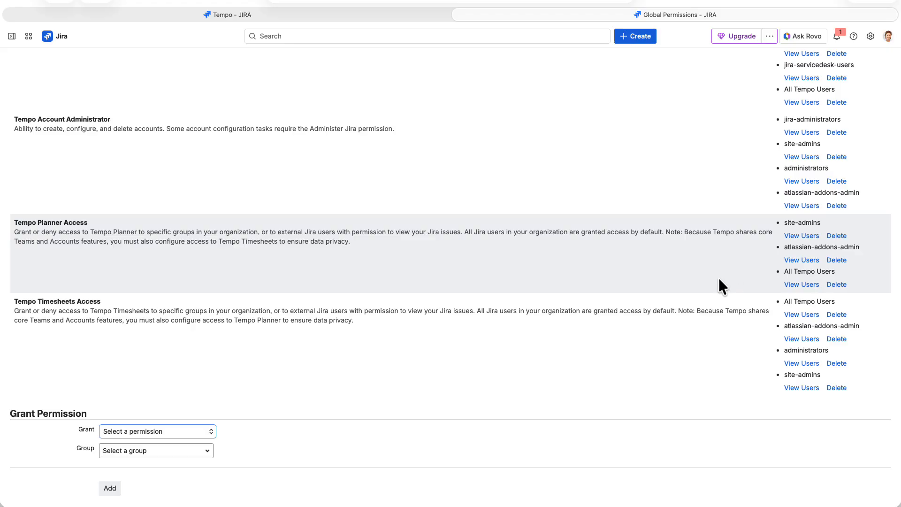
# In Tempo's Planning Time settings, enable plan approval, start and end times for plans, and deletion of plans when associated issues are deleted.
pyautogui.scroll(4, 718, 279)
pyautogui.scroll(7, 717, 275)
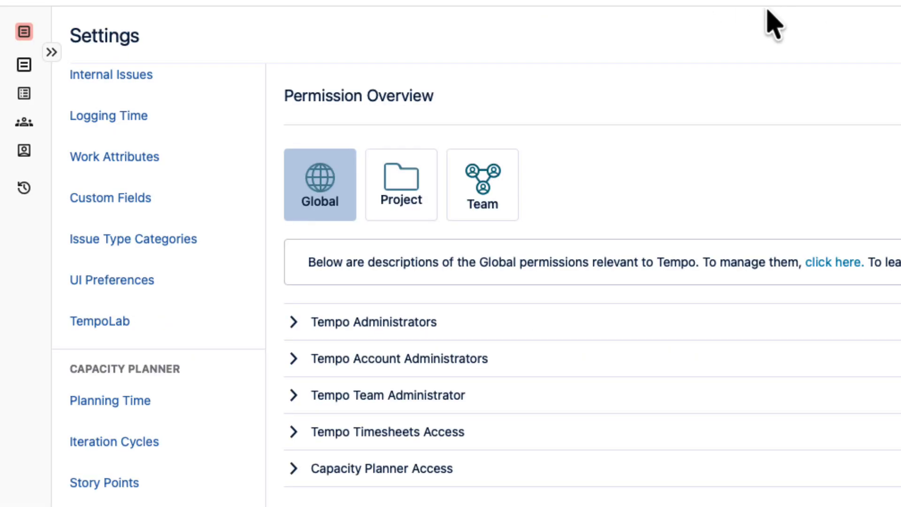
pyautogui.click(160, 403)
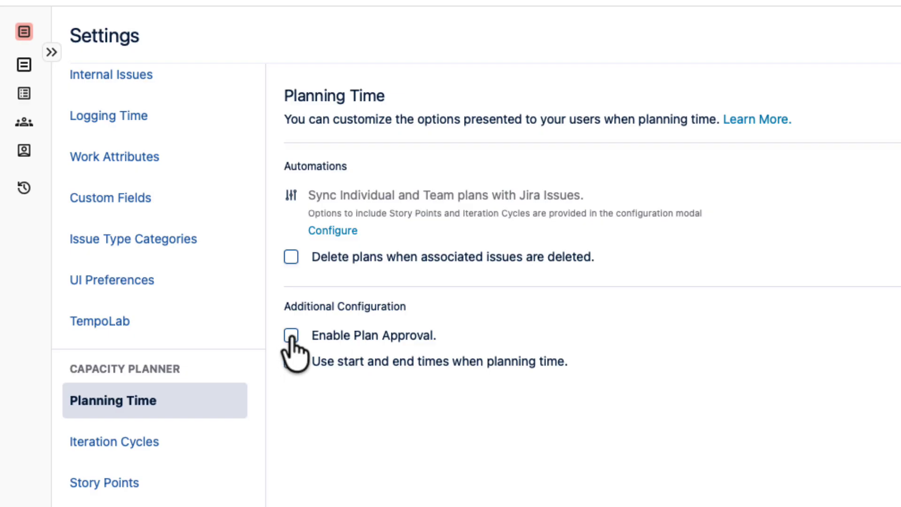
pyautogui.click(291, 337)
pyautogui.click(290, 362)
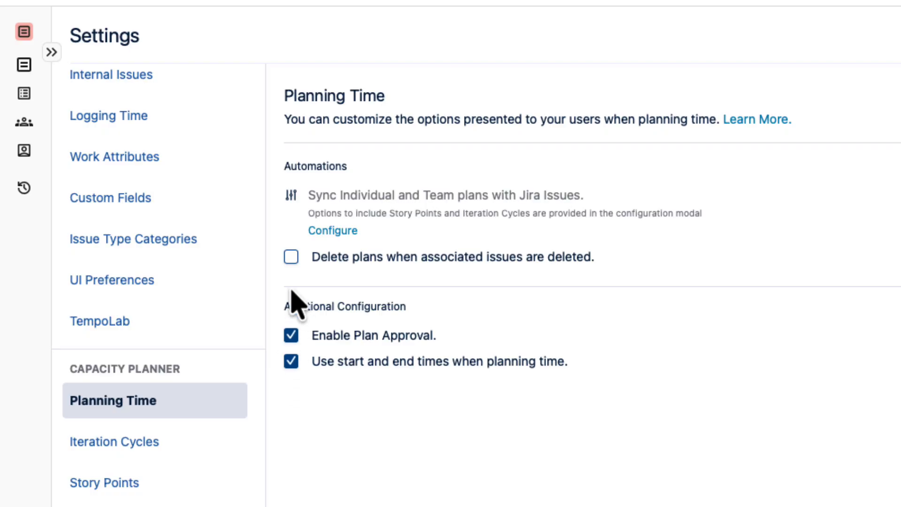
pyautogui.click(291, 257)
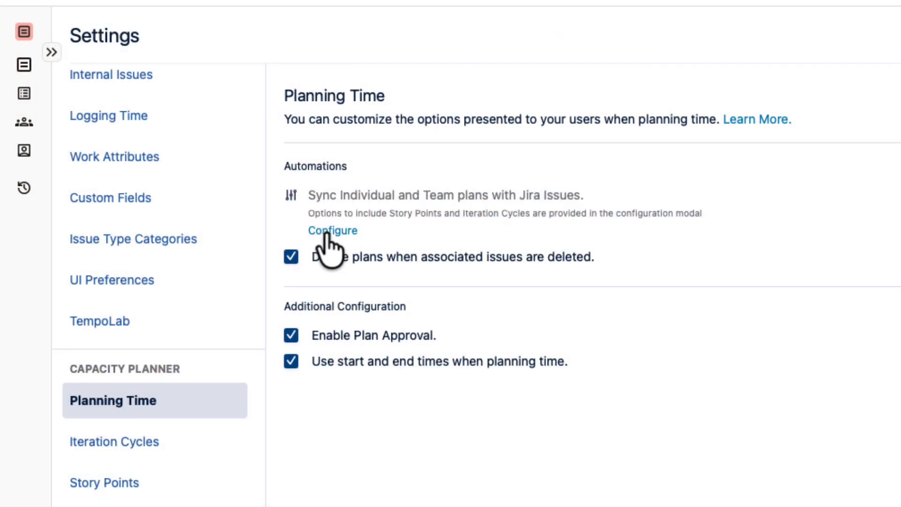
# Open the configuration for syncing plans with Jira issues, keep individual plan sync enabled and expand its detailed settings.
pyautogui.click(327, 233)
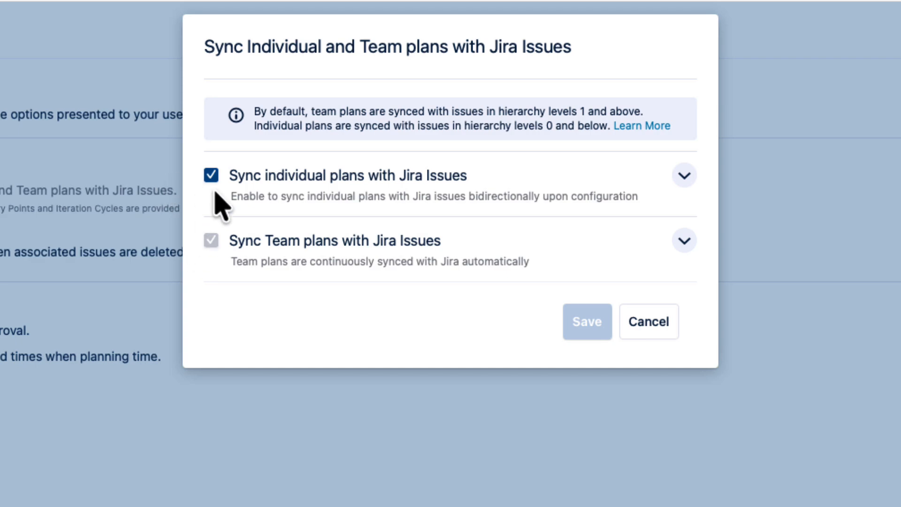
pyautogui.click(211, 178)
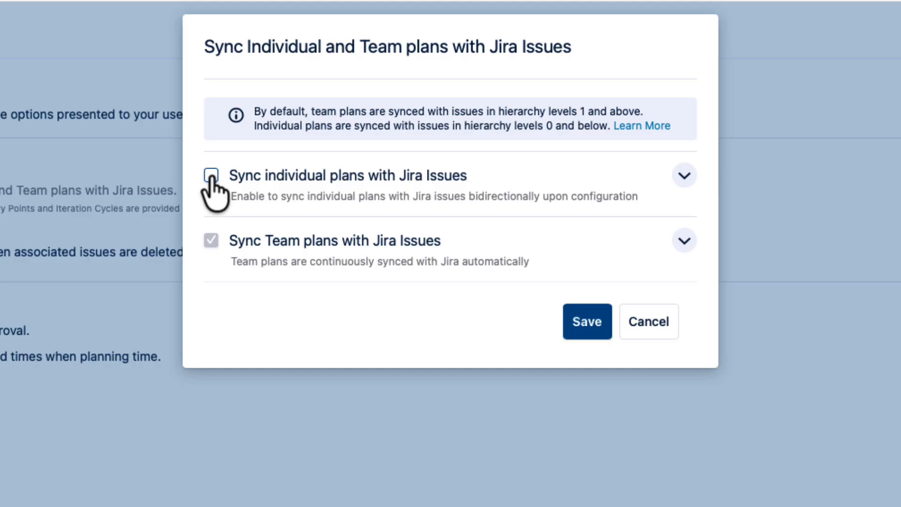
pyautogui.click(211, 176)
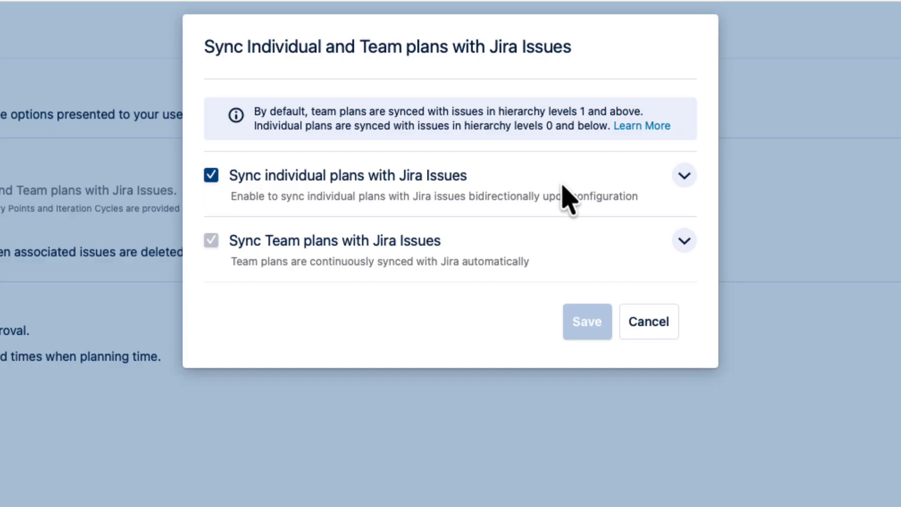
pyautogui.click(681, 182)
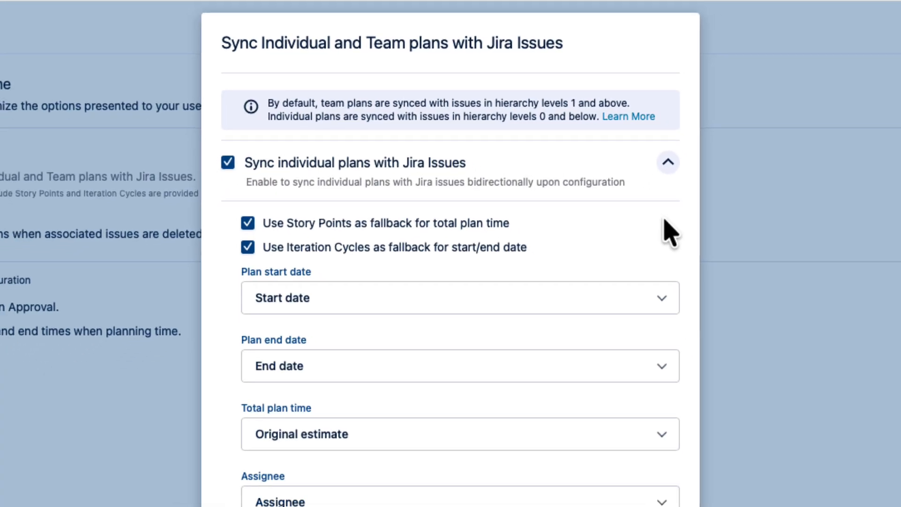
# Check which Jira fields can be mapped to plan start date, plan end date, total plan time and assignee.
pyautogui.click(608, 215)
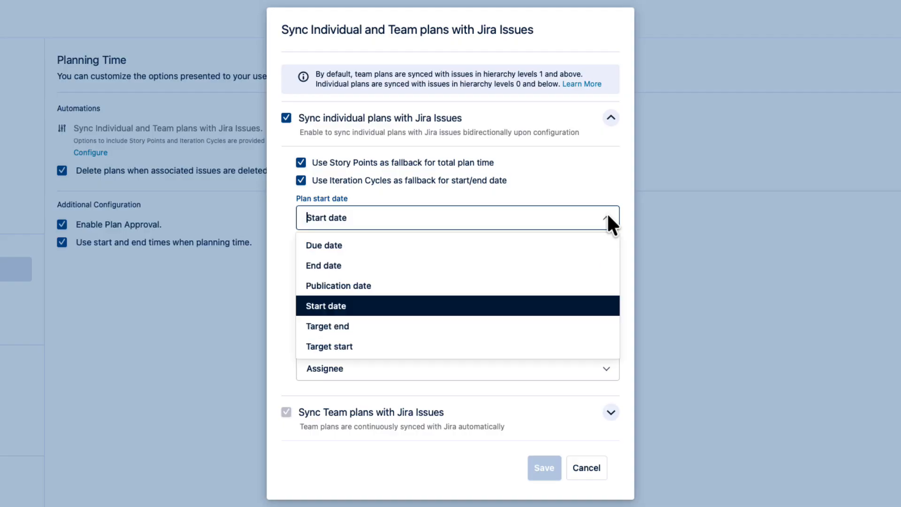
pyautogui.click(607, 215)
pyautogui.click(605, 266)
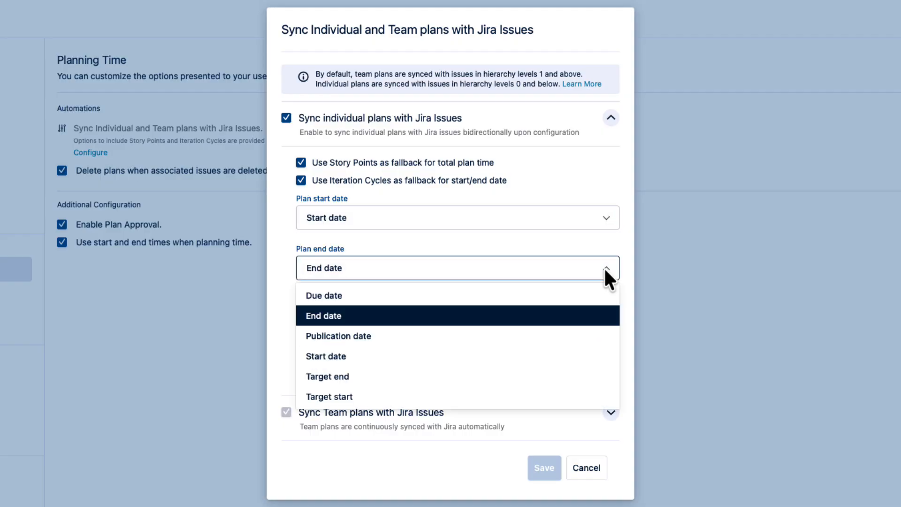
pyautogui.click(605, 266)
pyautogui.click(606, 317)
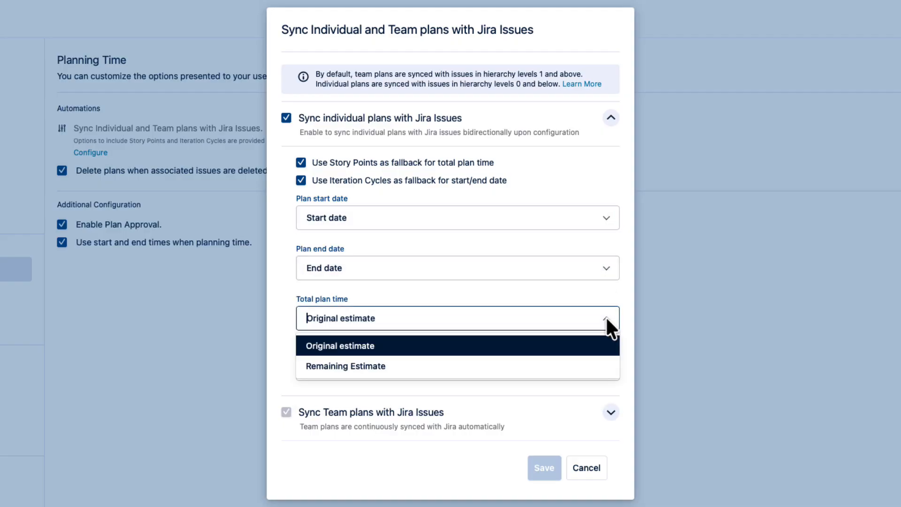
pyautogui.click(601, 346)
pyautogui.click(605, 367)
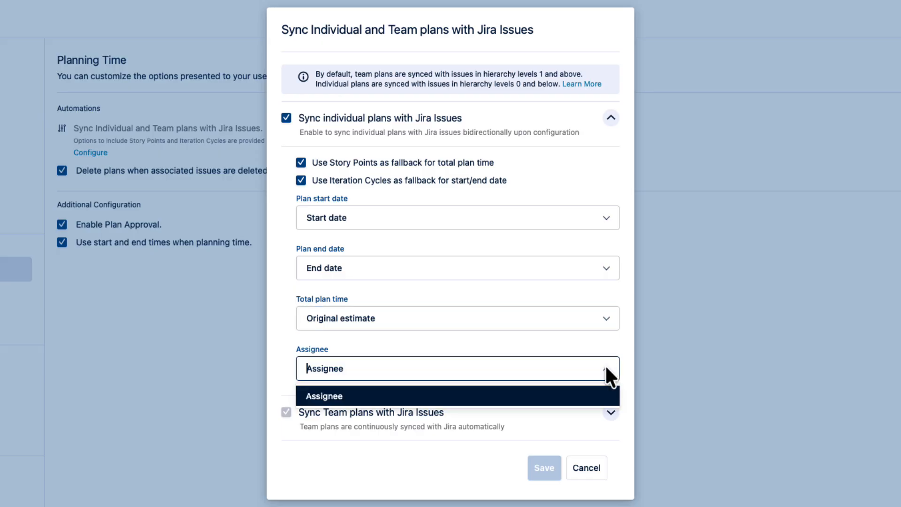
# Toggle the Story Points and Iteration Cycles fallbacks for individual plan sync off and back on, leaving both enabled.
pyautogui.click(606, 366)
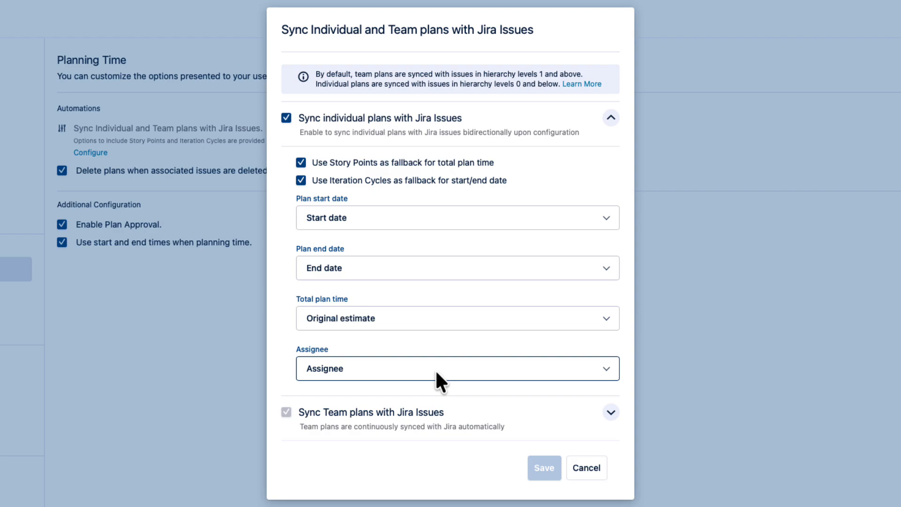
pyautogui.click(301, 164)
pyautogui.click(301, 162)
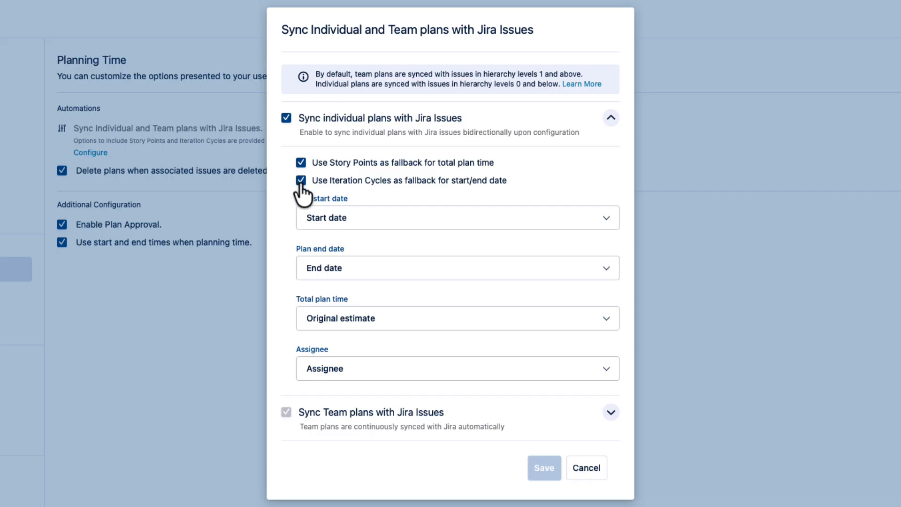
pyautogui.click(301, 180)
pyautogui.click(301, 180)
# Examine the Jira field mappings for team plan sync in place of the individual ones, and close the sync configuration without saving.
pyautogui.click(611, 118)
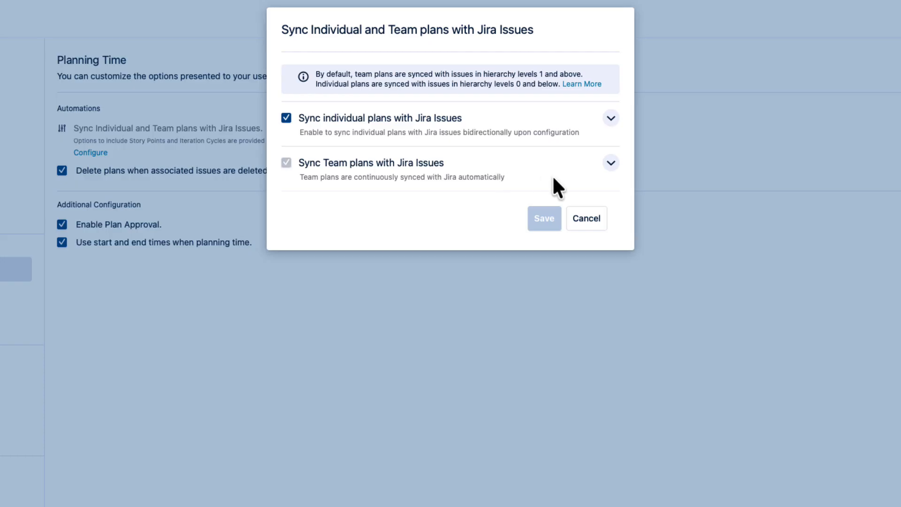
pyautogui.click(611, 164)
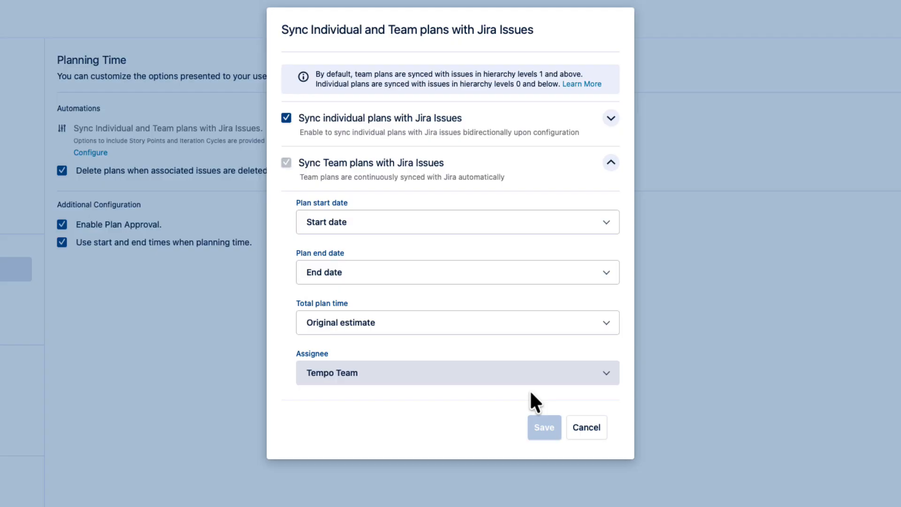
pyautogui.click(587, 428)
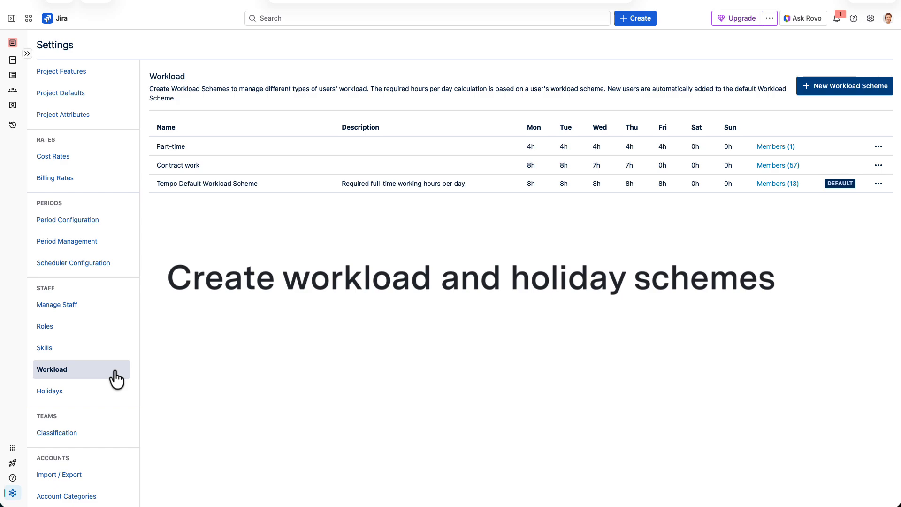
# Open the list of holiday schemes in Tempo's staff settings.
pyautogui.click(111, 393)
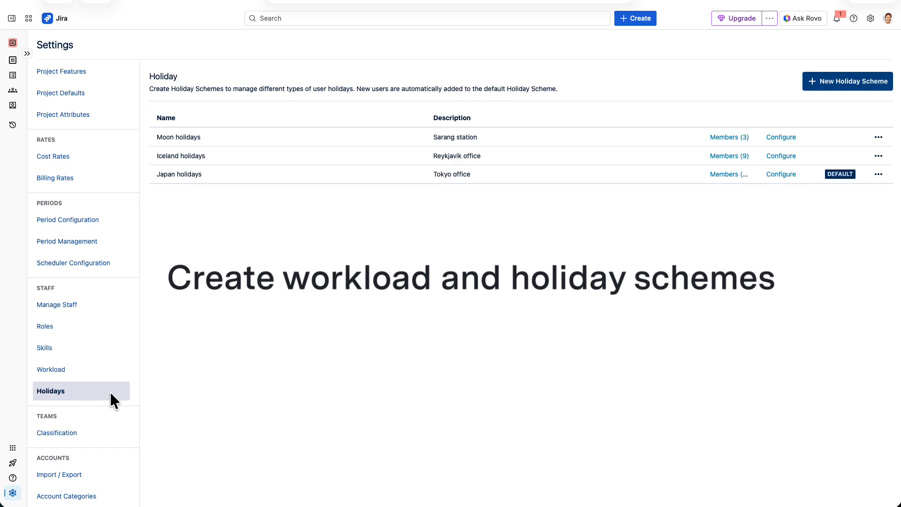